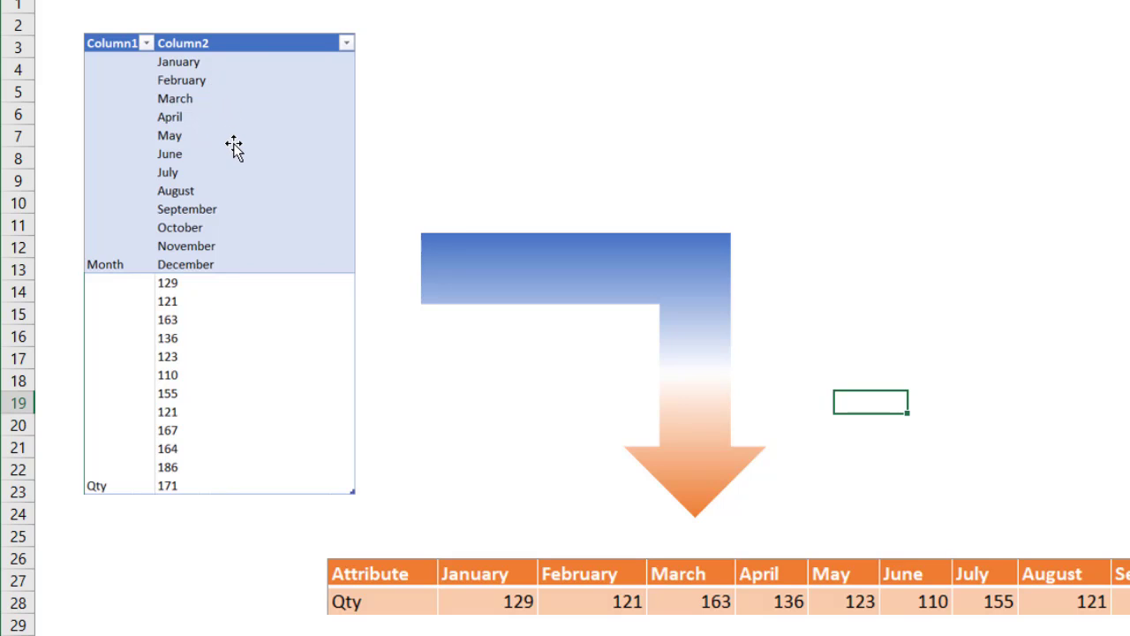
pyautogui.click(232, 145)
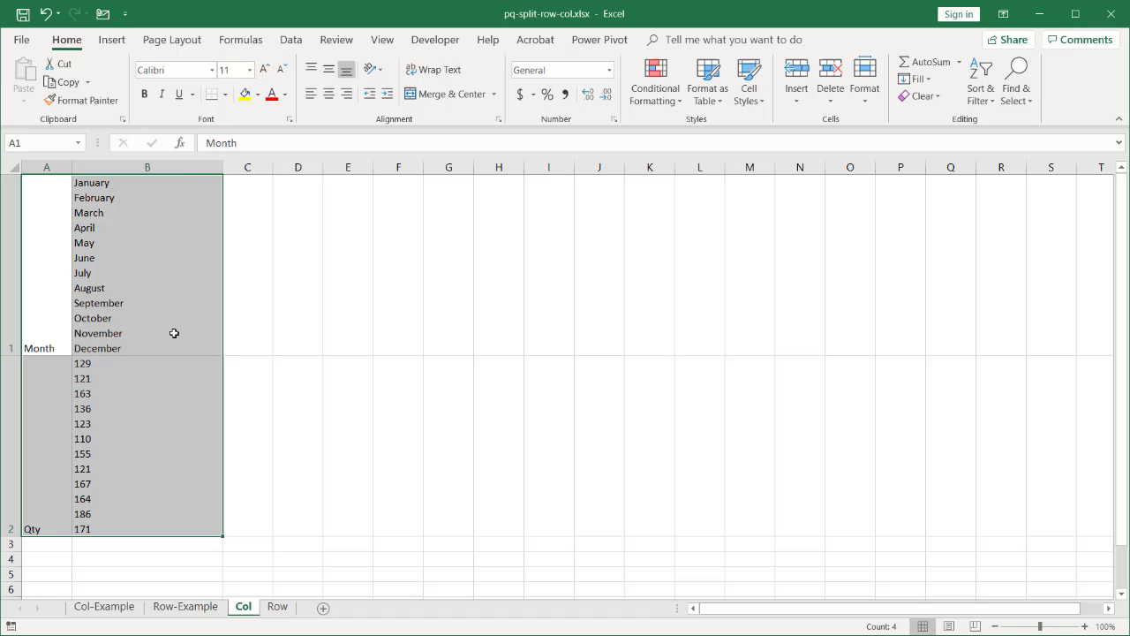
# Step: Convert the month and quantity range A1:B2 into a table without headers and open it in the Power Query Editor
pyautogui.click(174, 328)
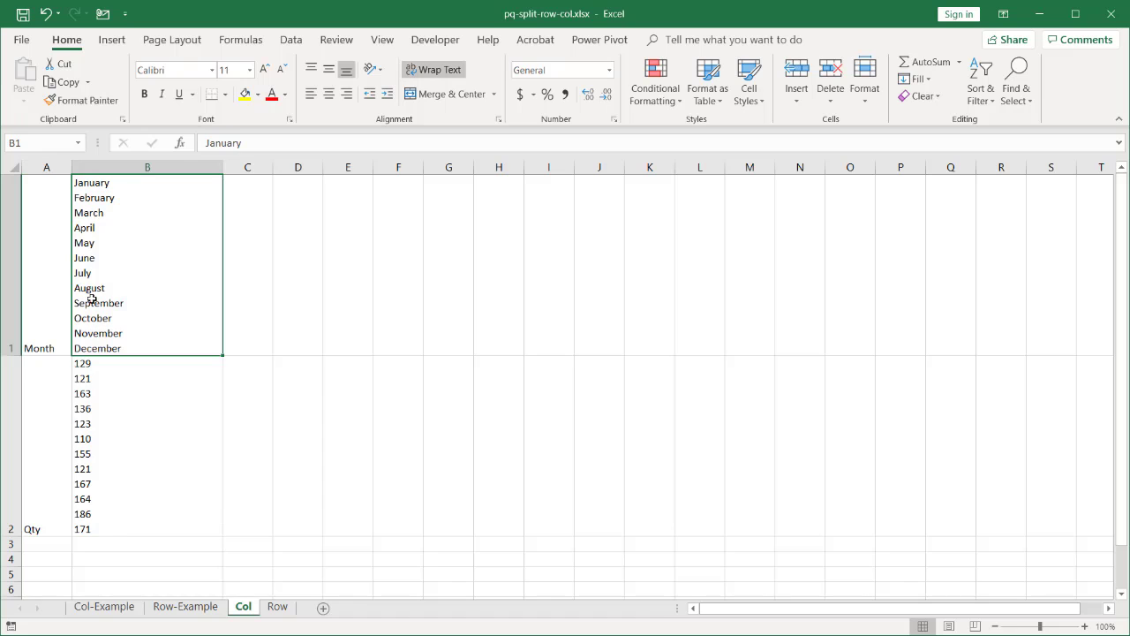
pyautogui.click(112, 40)
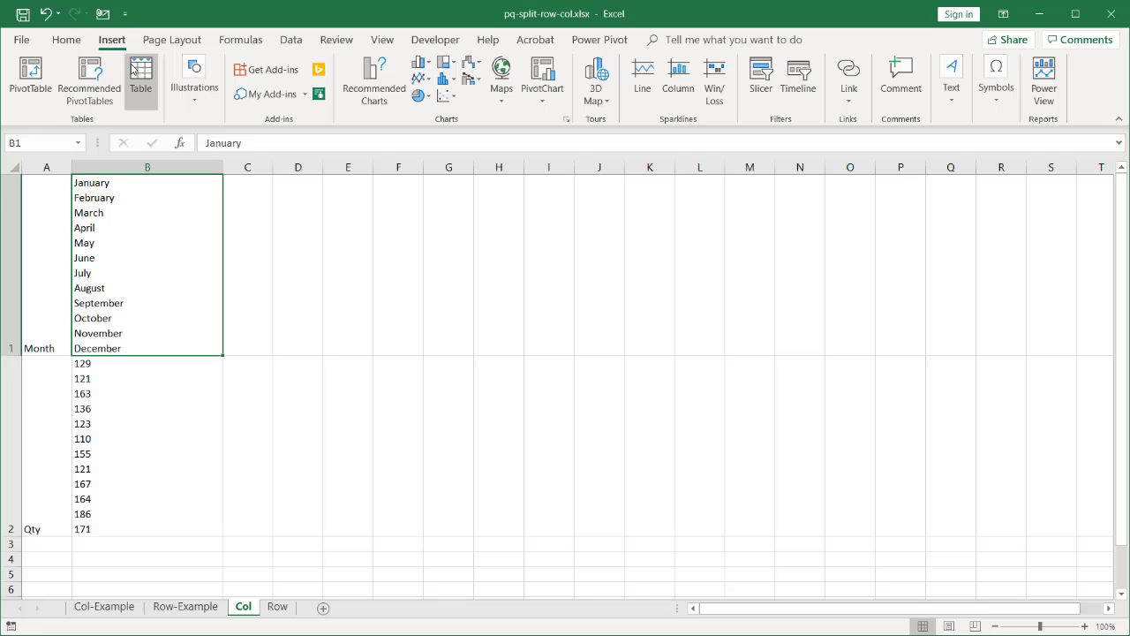
pyautogui.click(134, 69)
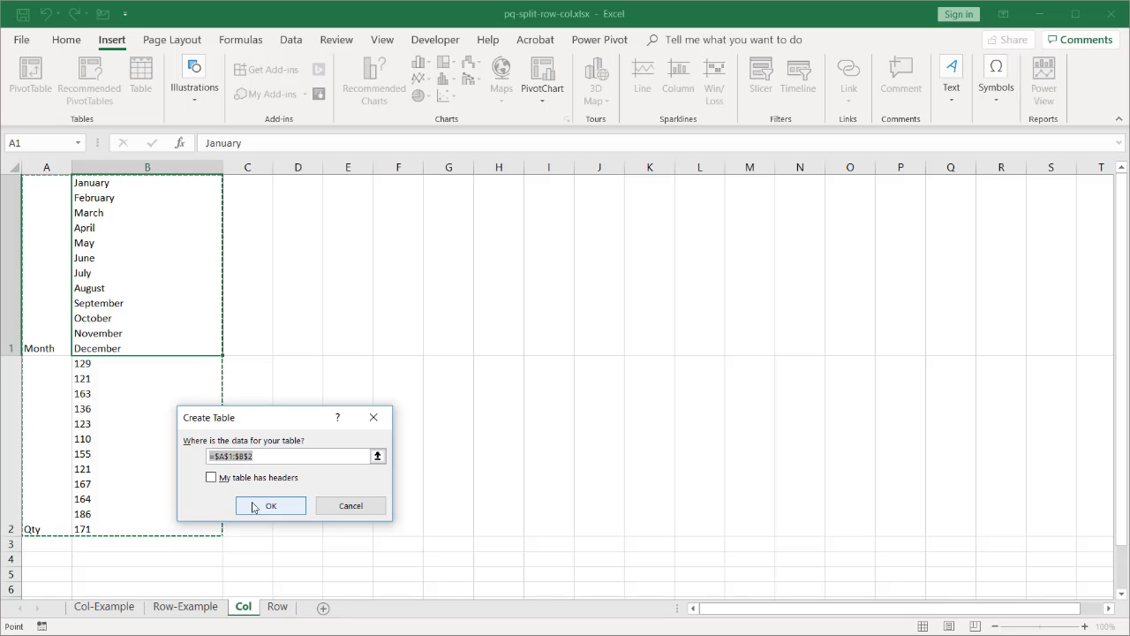
pyautogui.click(261, 506)
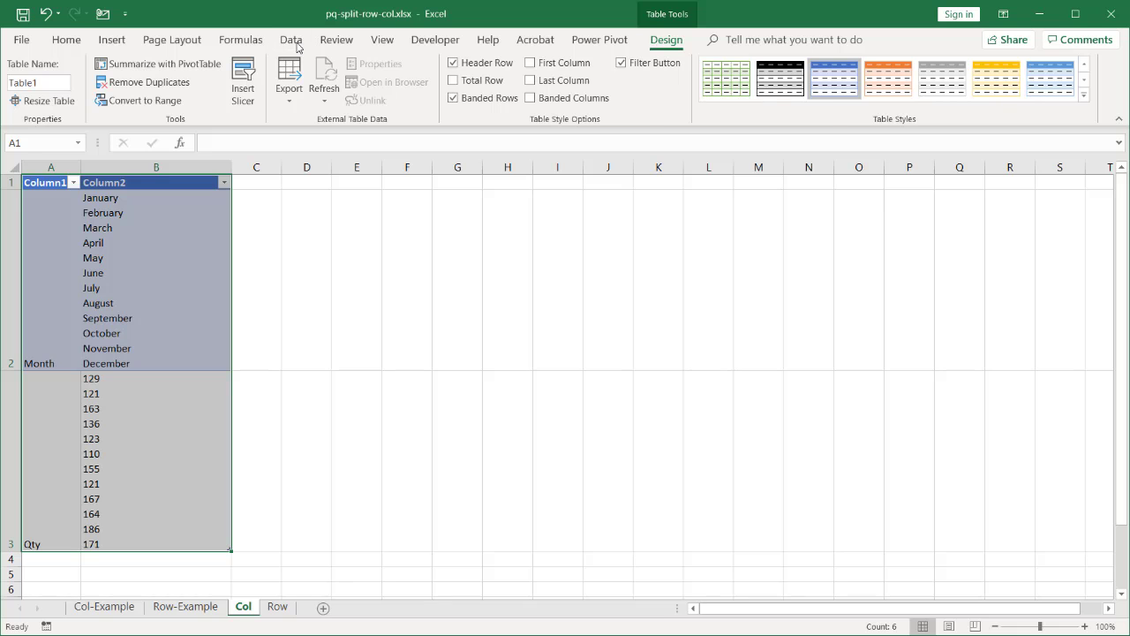
pyautogui.click(292, 40)
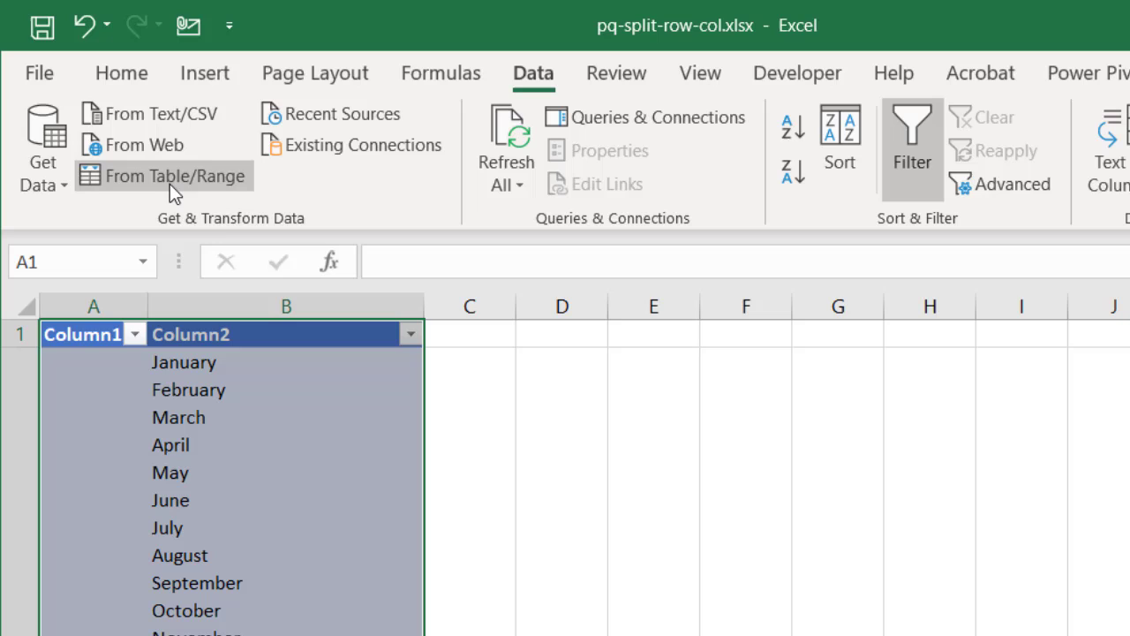
pyautogui.click(169, 184)
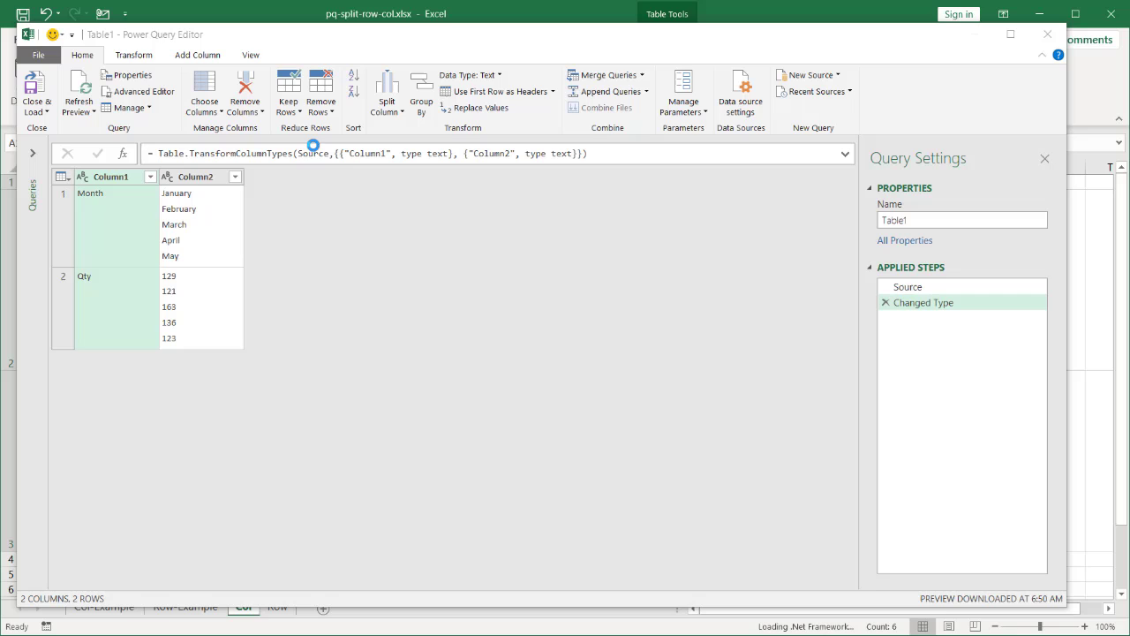
pyautogui.click(194, 181)
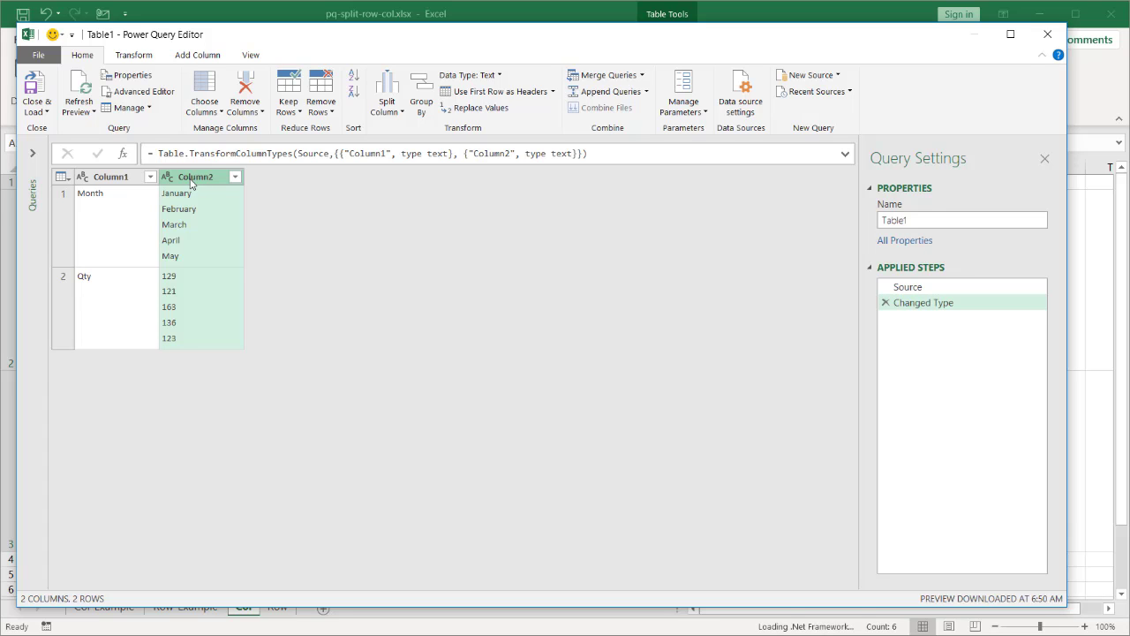
pyautogui.rightClick(191, 180)
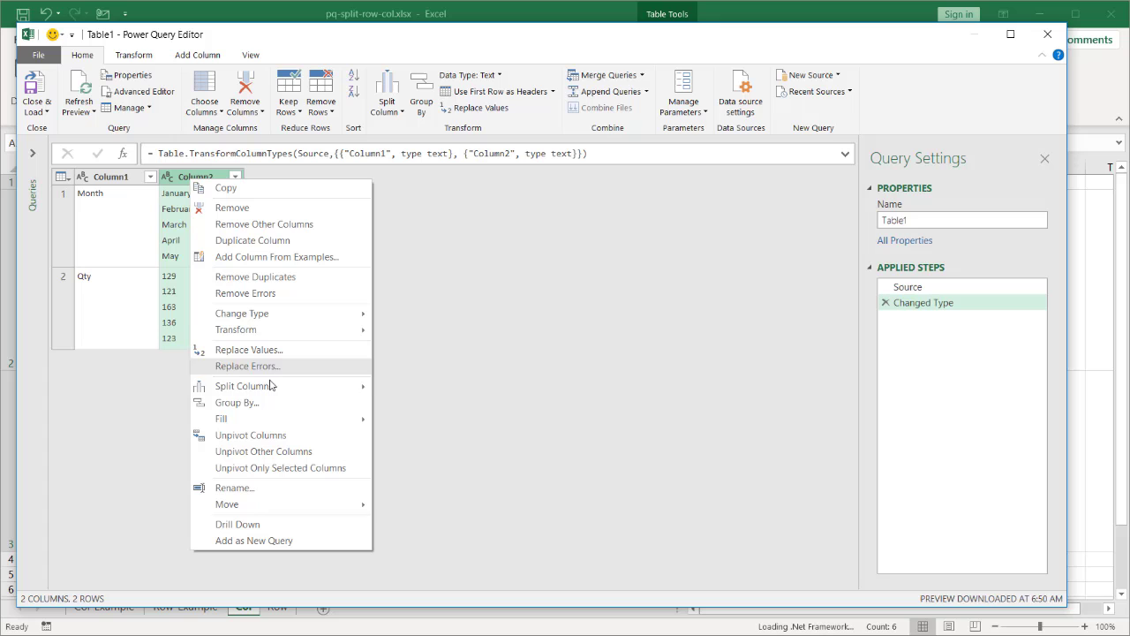
pyautogui.click(441, 253)
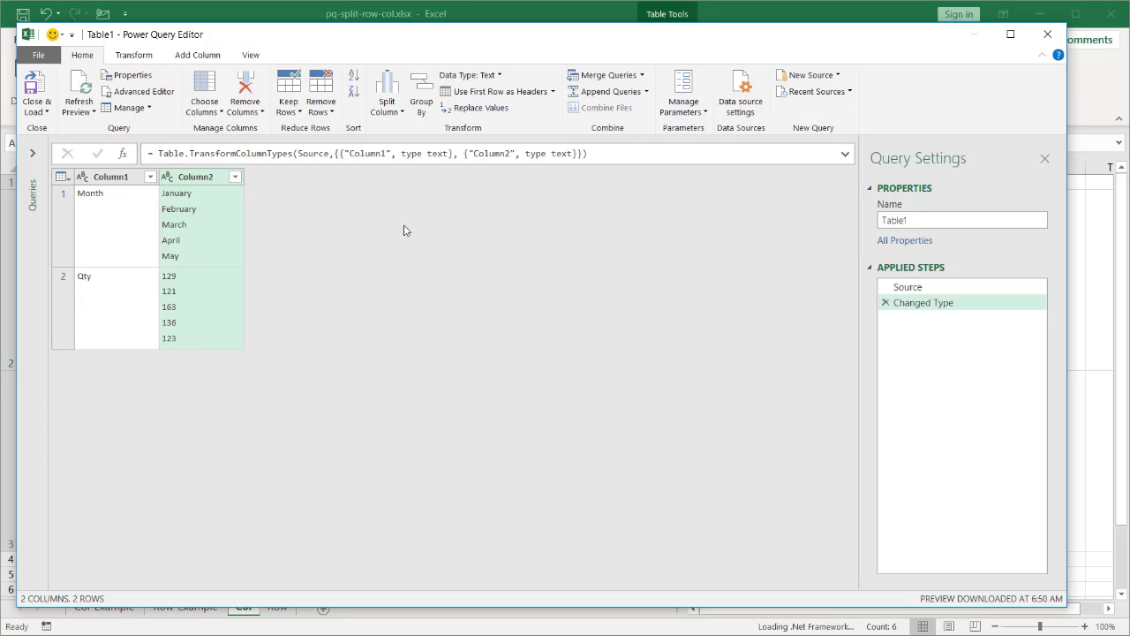
pyautogui.click(133, 55)
pyautogui.click(468, 108)
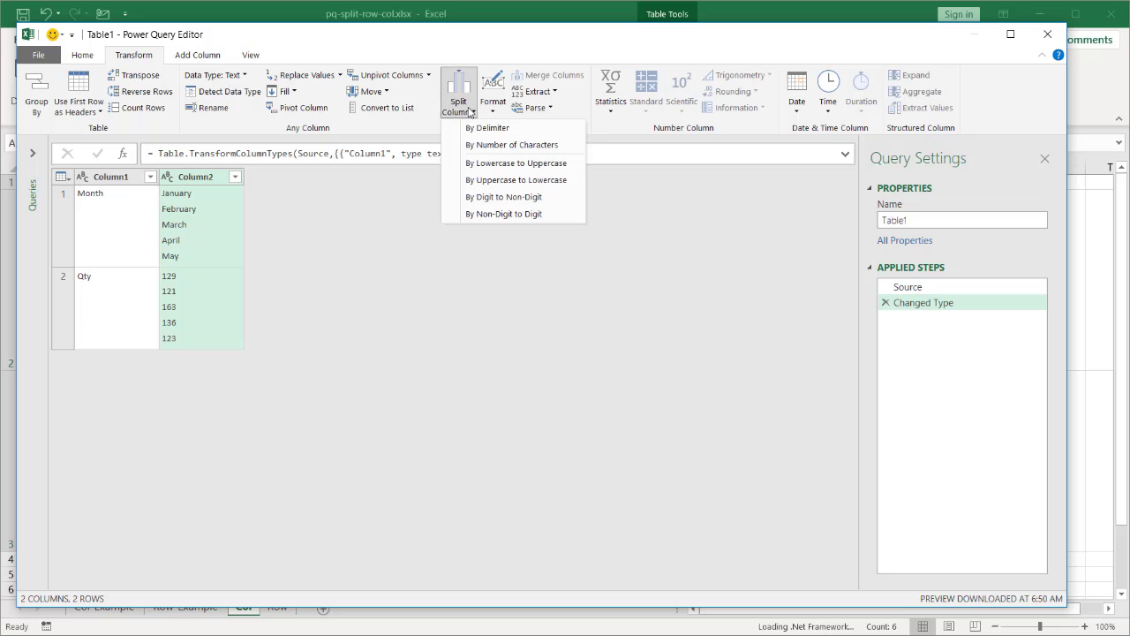
pyautogui.click(334, 263)
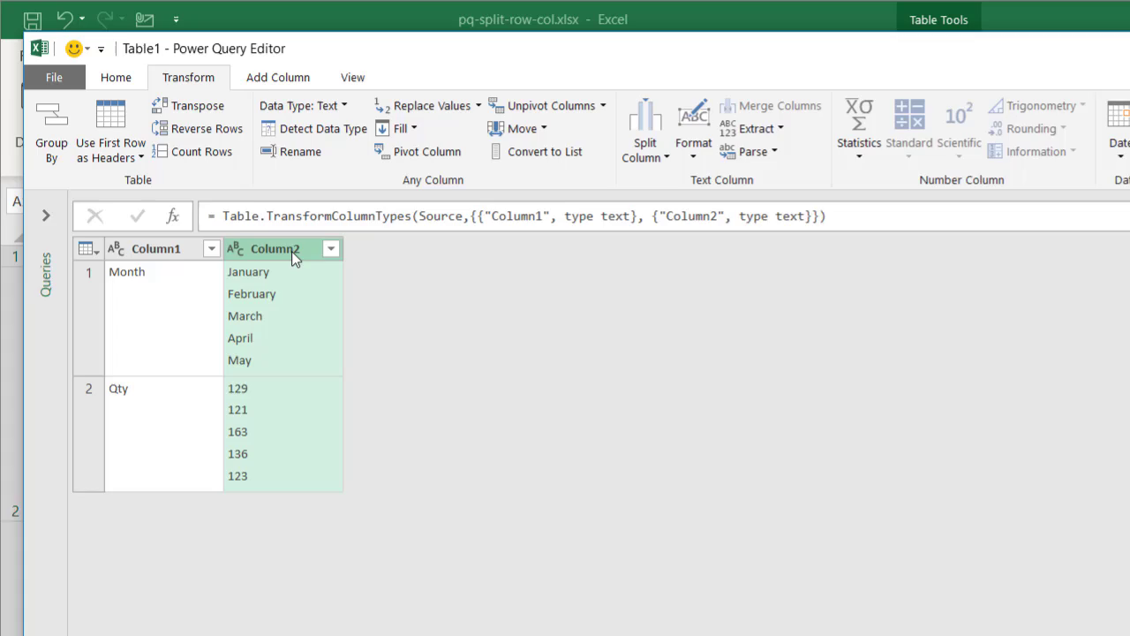
# Step: Split Column2 by the custom line-feed delimiter #(lf) at each occurrence into 12 columns
pyautogui.rightClick(209, 181)
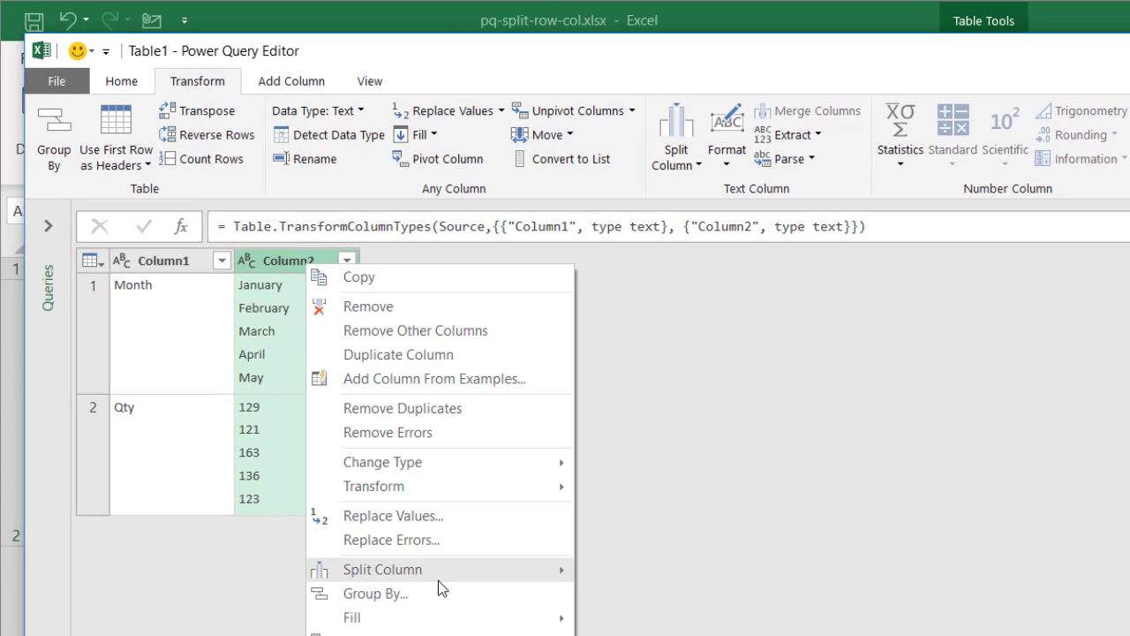
pyautogui.moveTo(438, 581)
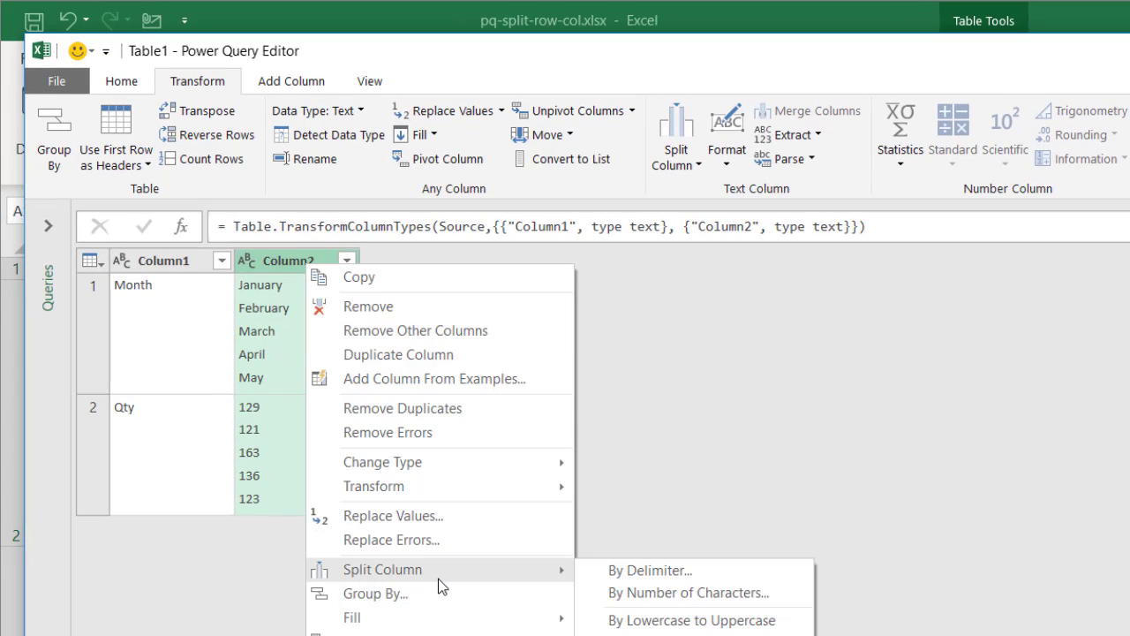
pyautogui.click(632, 574)
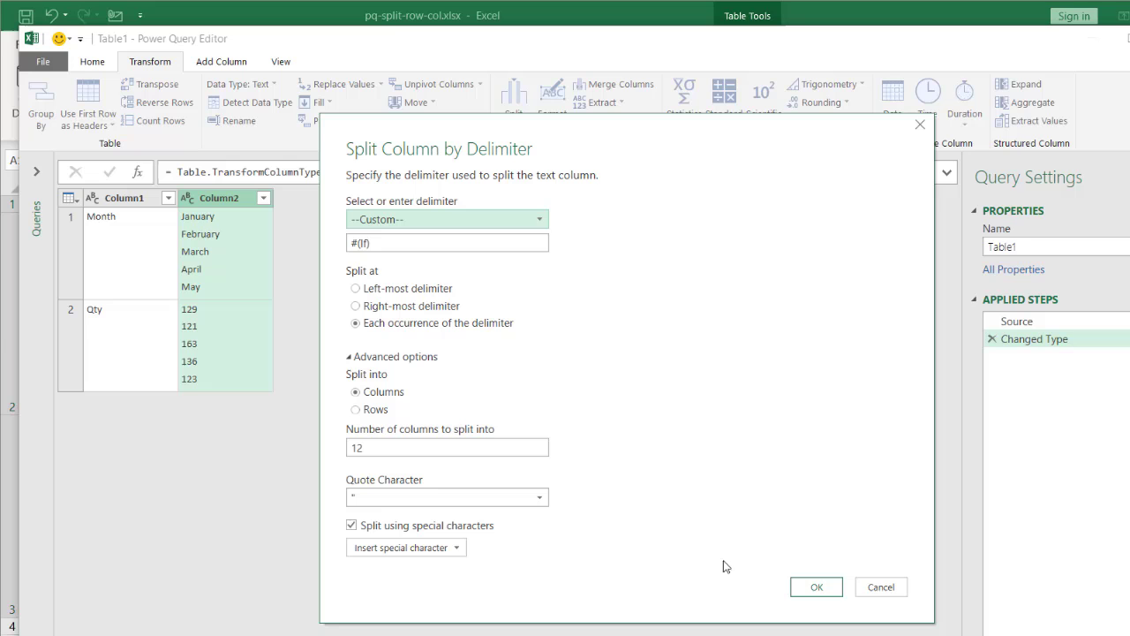
pyautogui.click(804, 590)
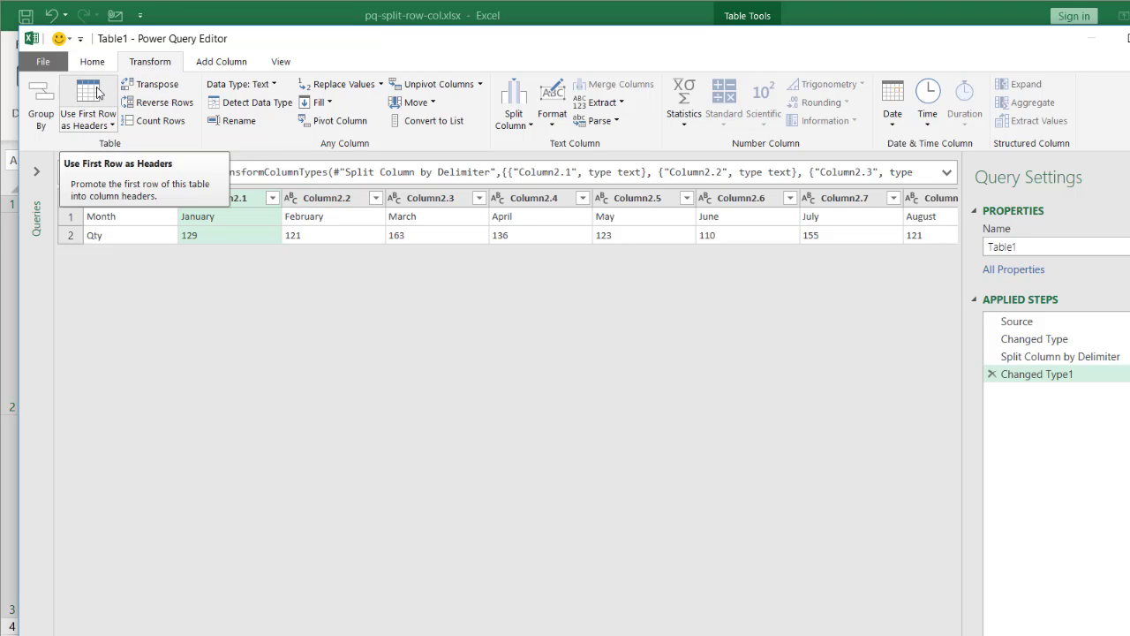
# Step: Promote the first row to column headers and rename the Month column as Attribute
pyautogui.click(98, 92)
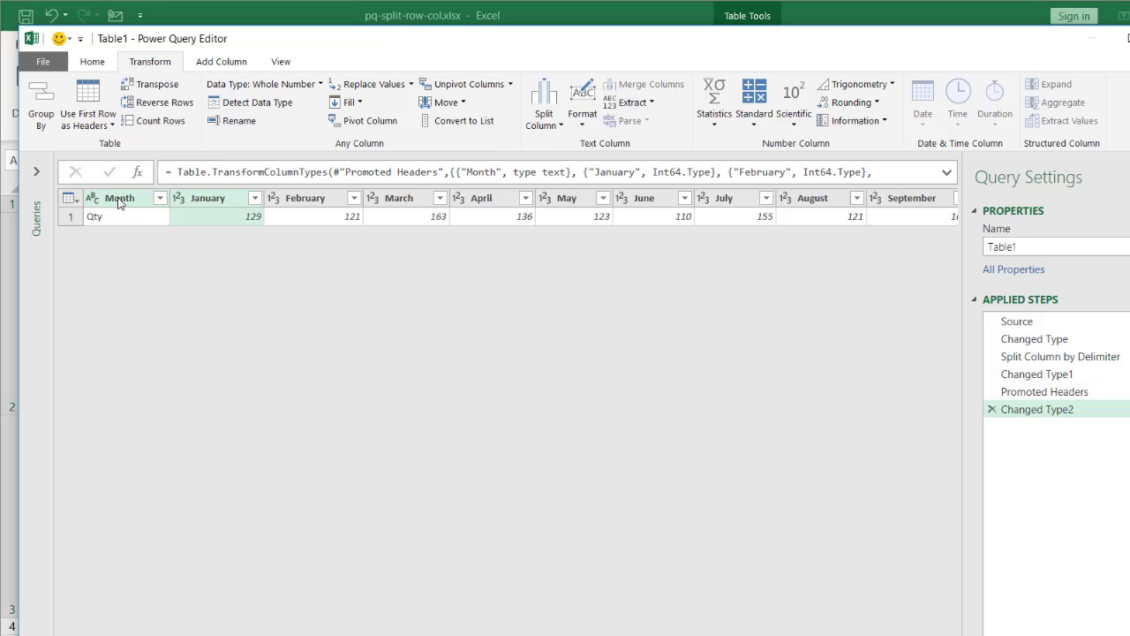
pyautogui.doubleClick(117, 201)
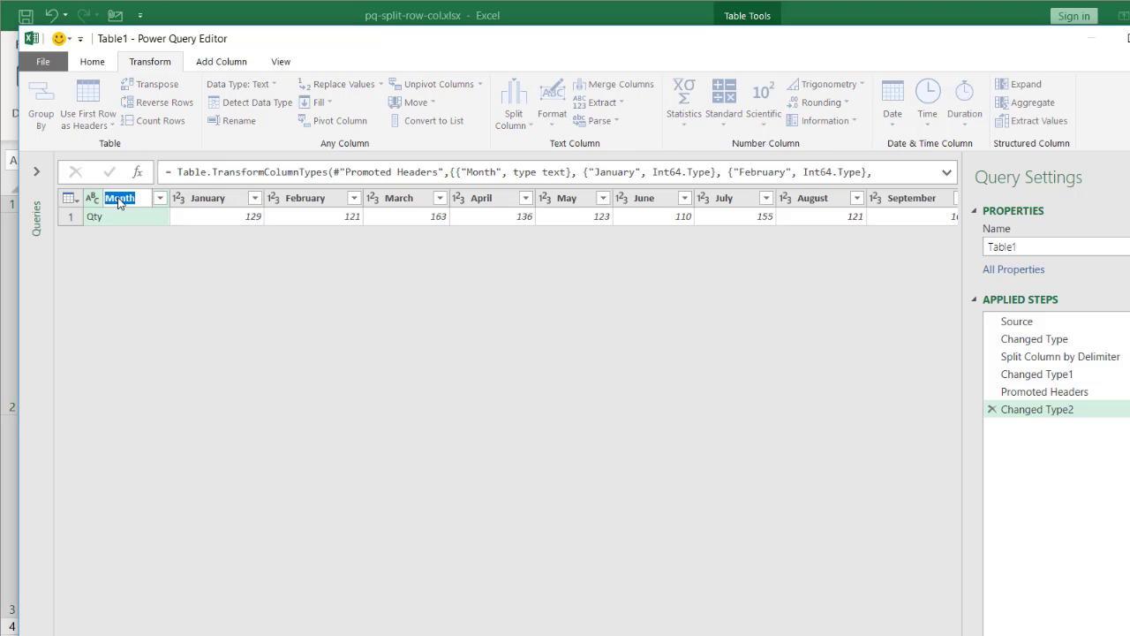
pyautogui.write('Attribute')
pyautogui.click(110, 221)
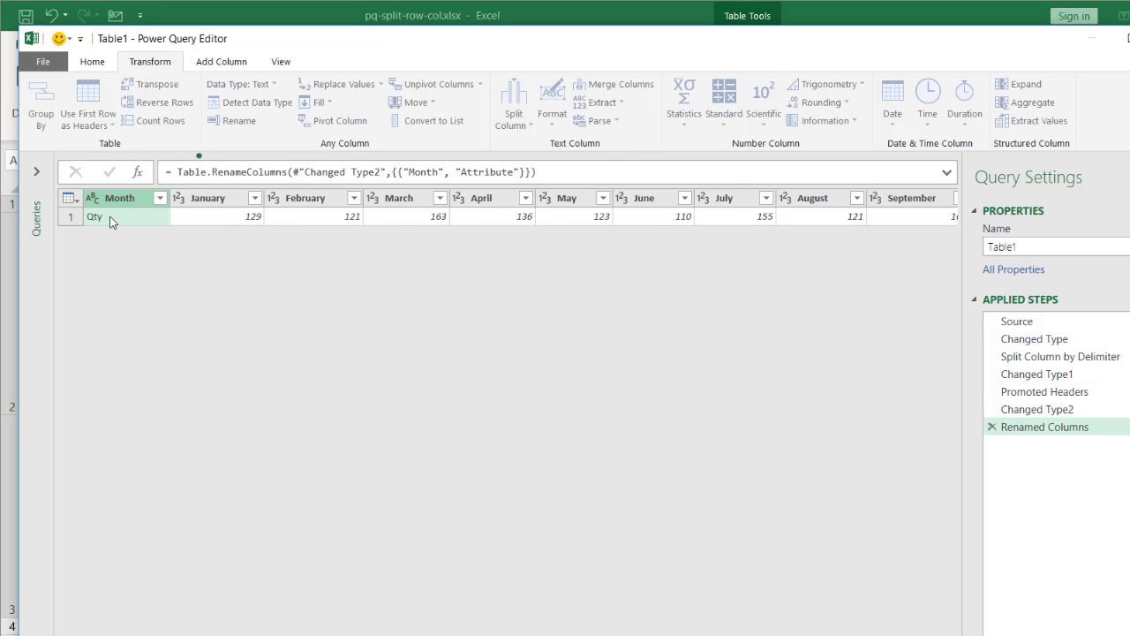
# Step: Close the query editor and load the query result as a table on a new worksheet
pyautogui.click(93, 62)
pyautogui.click(44, 124)
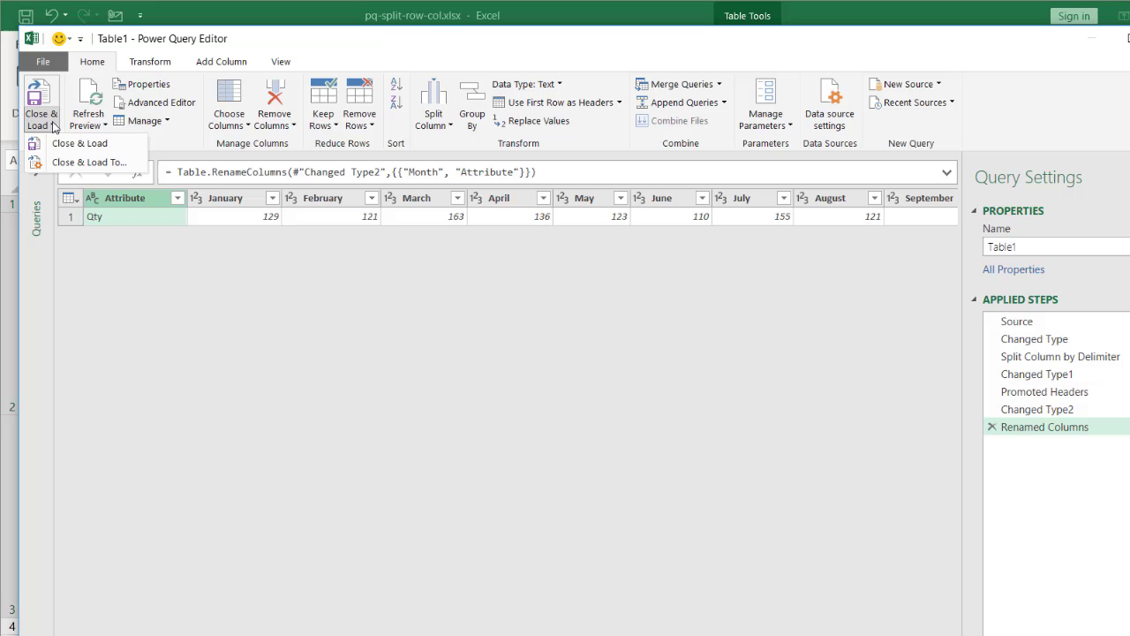
pyautogui.click(69, 144)
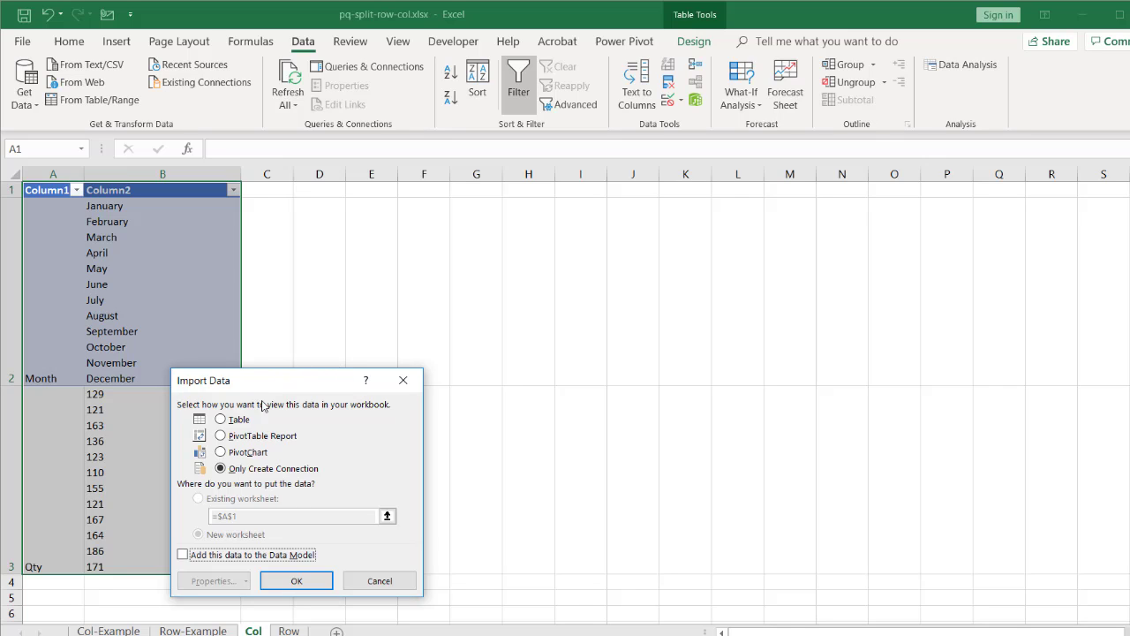
pyautogui.click(221, 419)
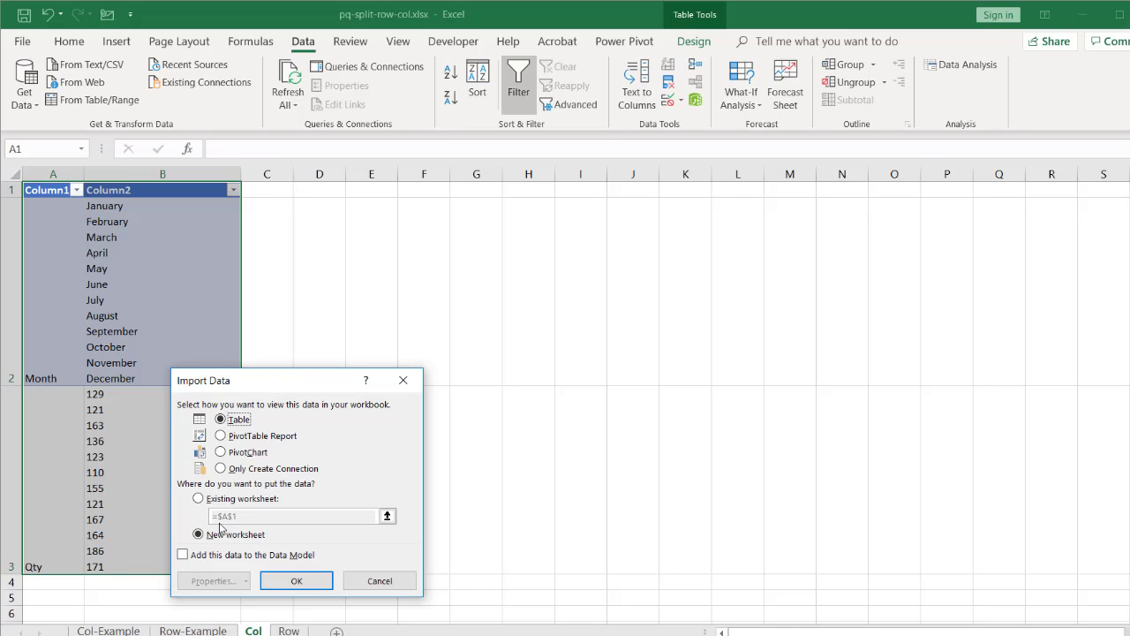
pyautogui.click(311, 583)
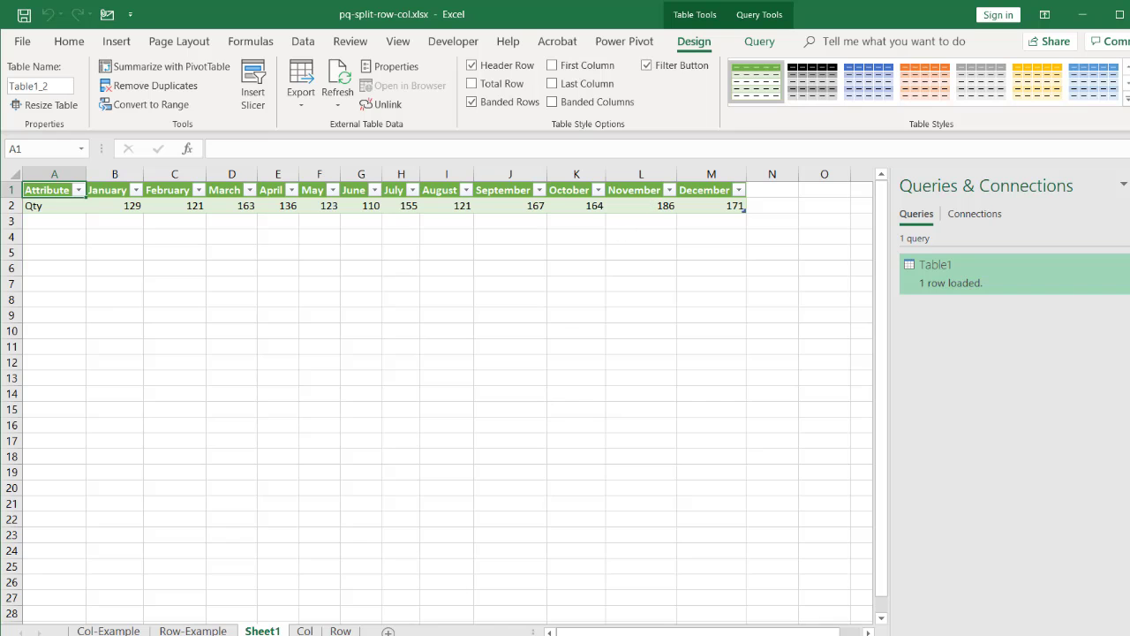
# Step: Convert the range A1:B5 on the Row sheet into a table with headers and open it in the Power Query Editor
pyautogui.click(192, 630)
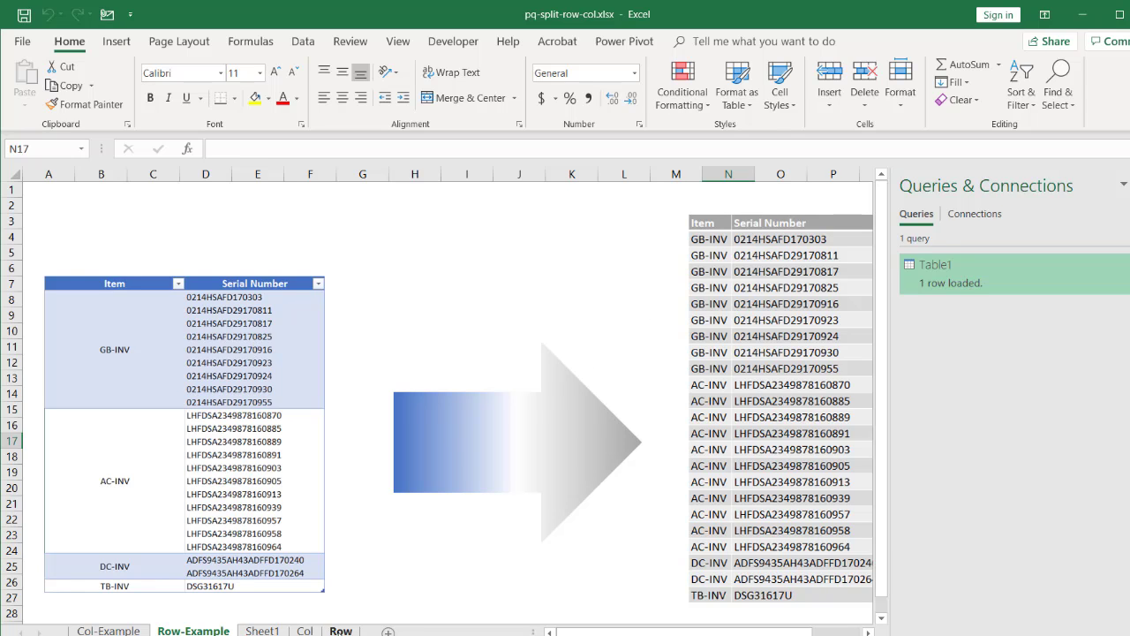
pyautogui.click(341, 631)
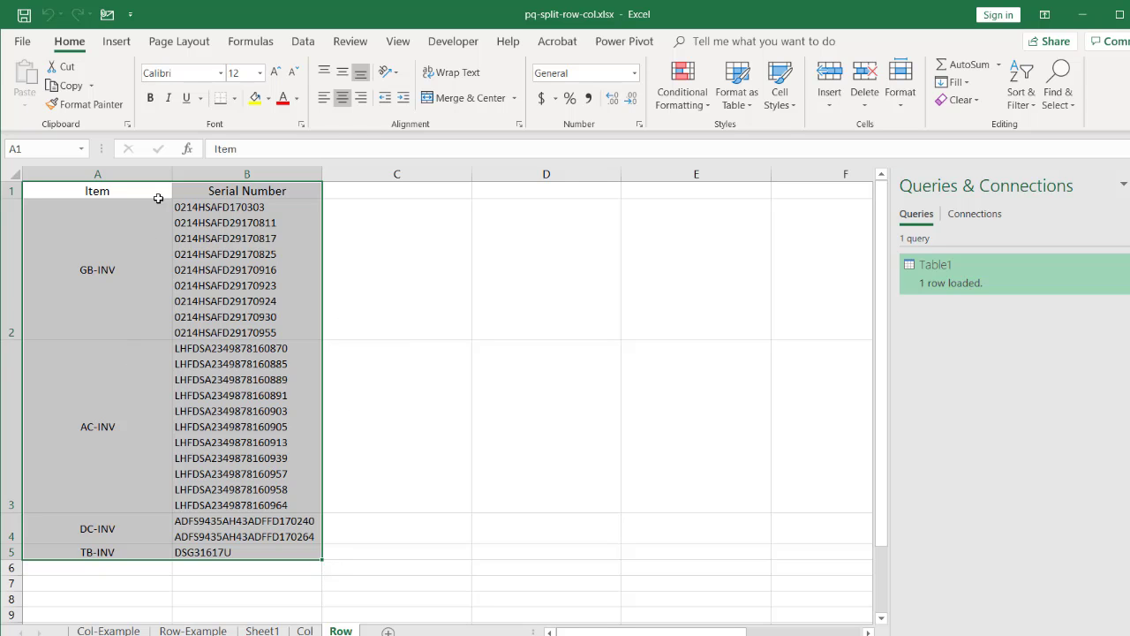
pyautogui.click(115, 41)
pyautogui.click(146, 78)
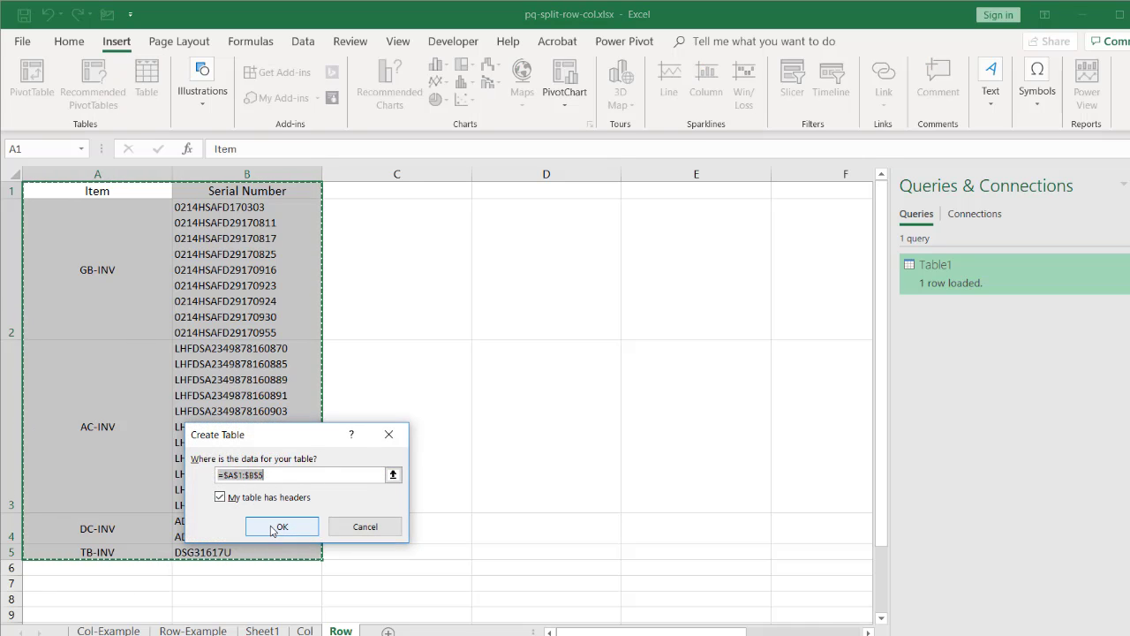
pyautogui.click(276, 528)
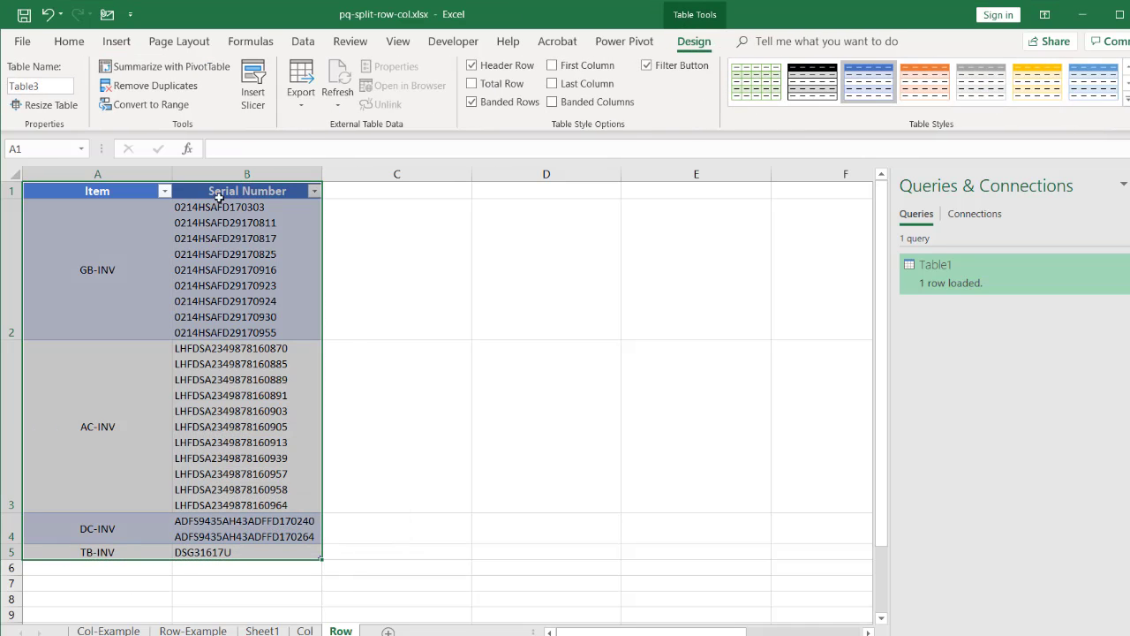
pyautogui.click(301, 41)
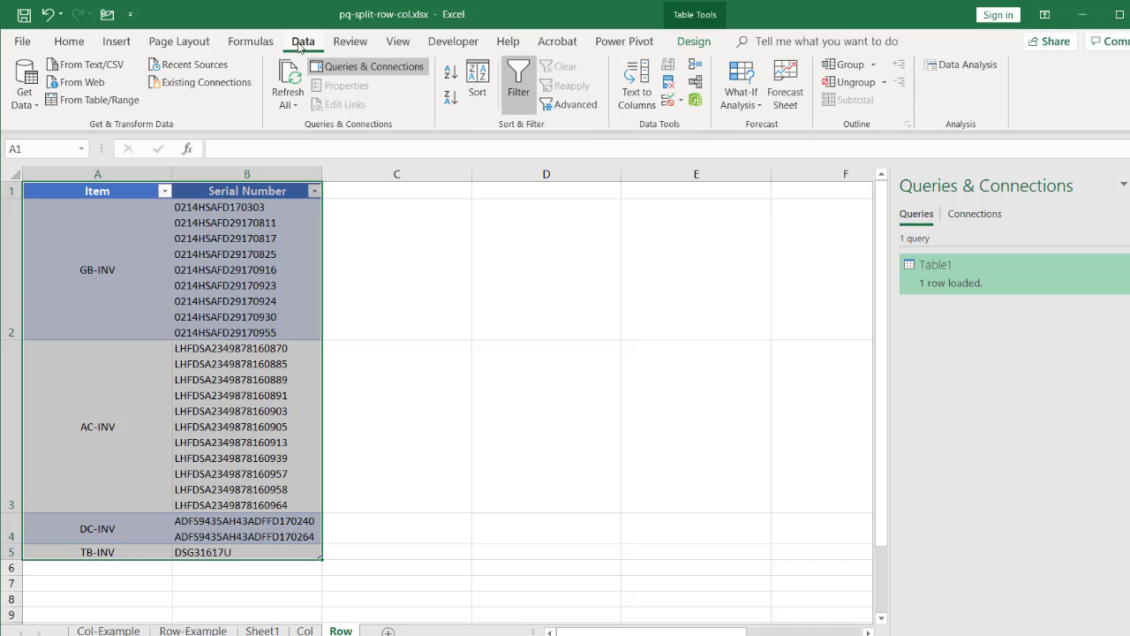
pyautogui.click(92, 101)
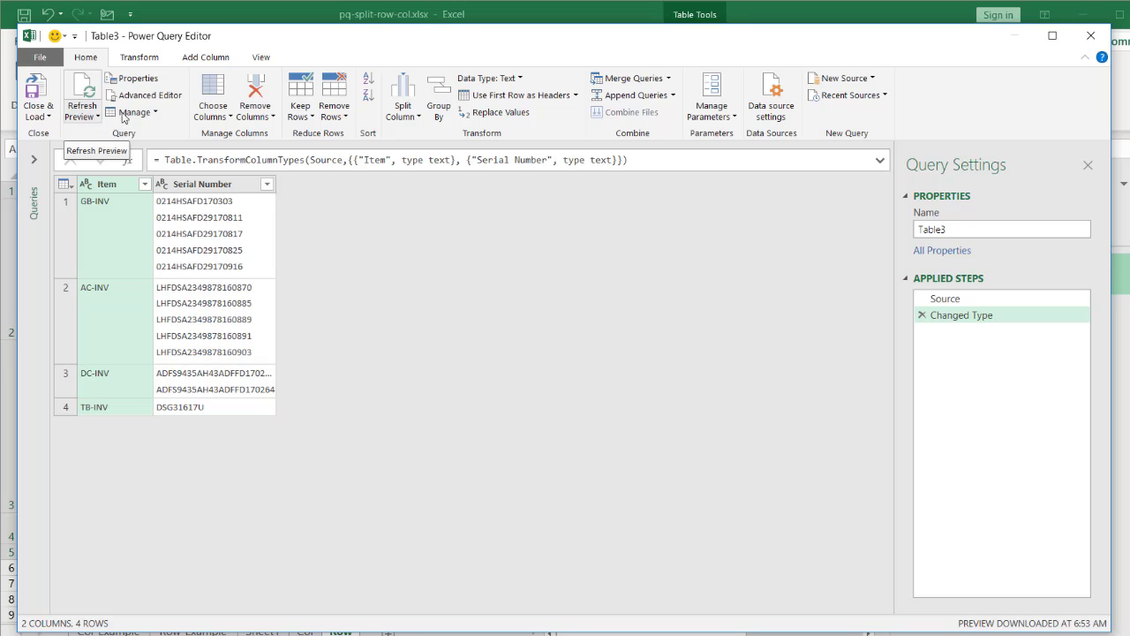
# Step: Split the Serial Number column into rows at each occurrence of the custom line-feed delimiter #(lf)
pyautogui.click(225, 186)
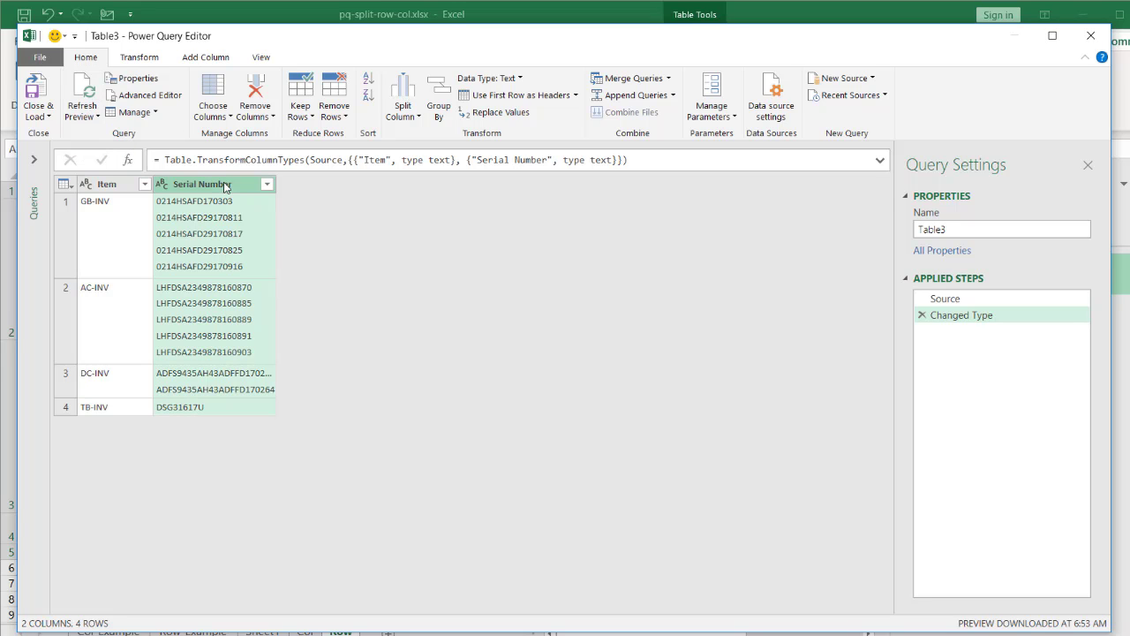
pyautogui.rightClick(224, 186)
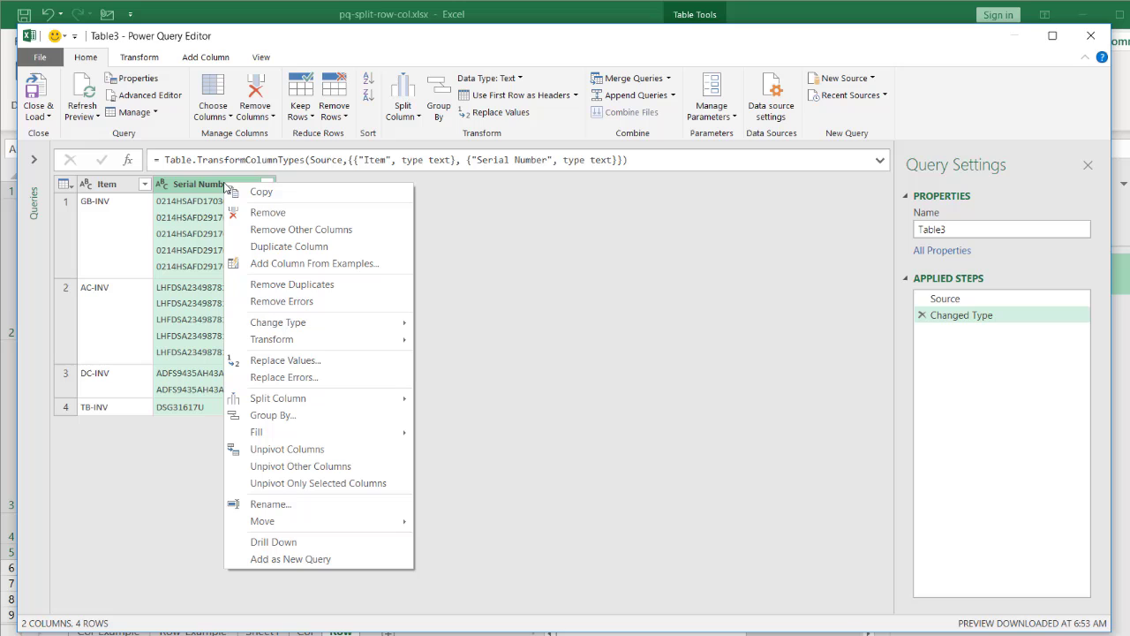
pyautogui.moveTo(320, 401)
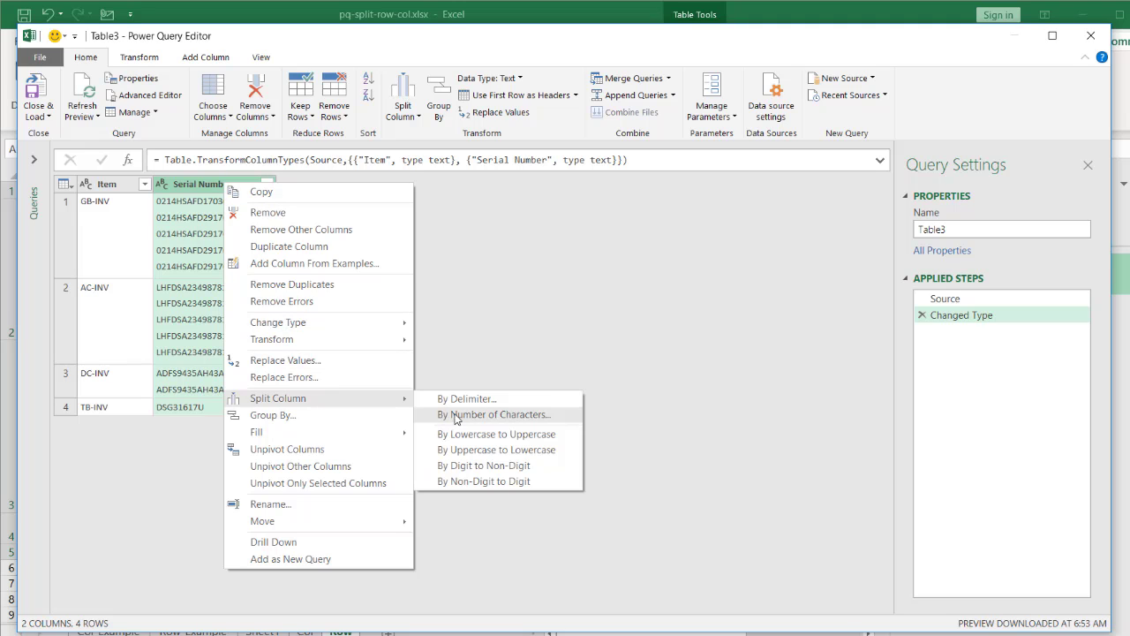
pyautogui.click(474, 399)
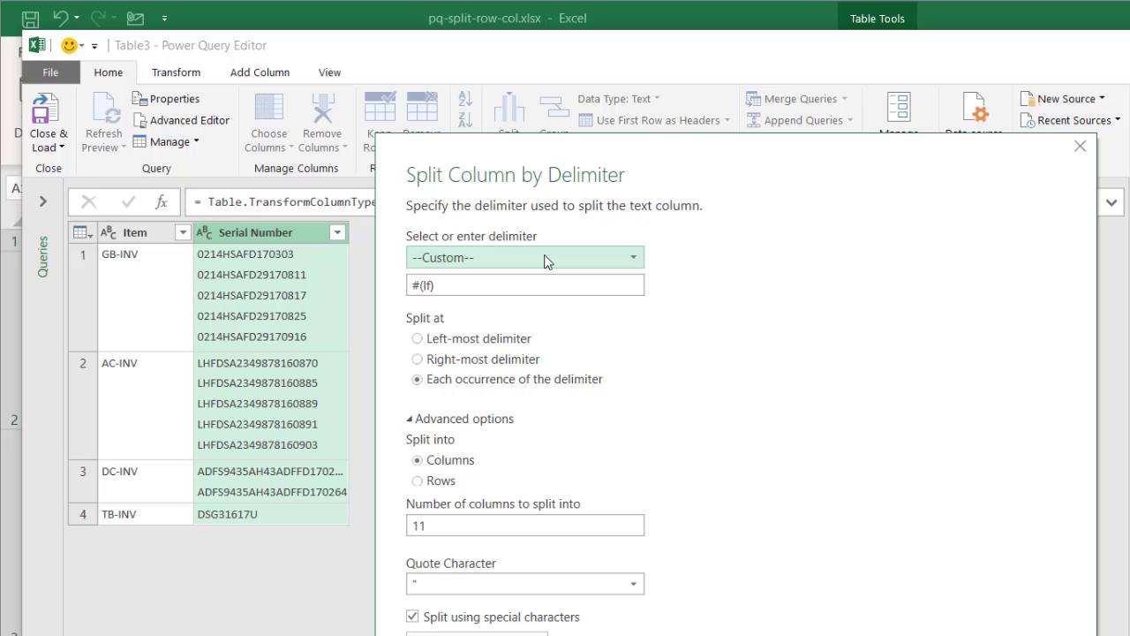
pyautogui.click(544, 261)
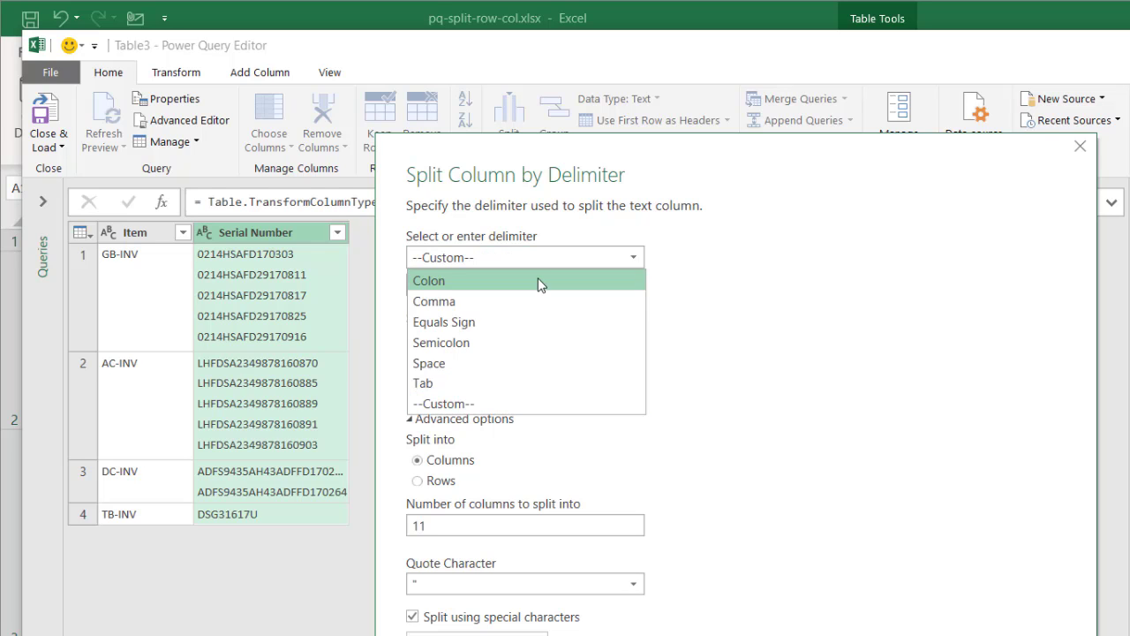
pyautogui.click(703, 409)
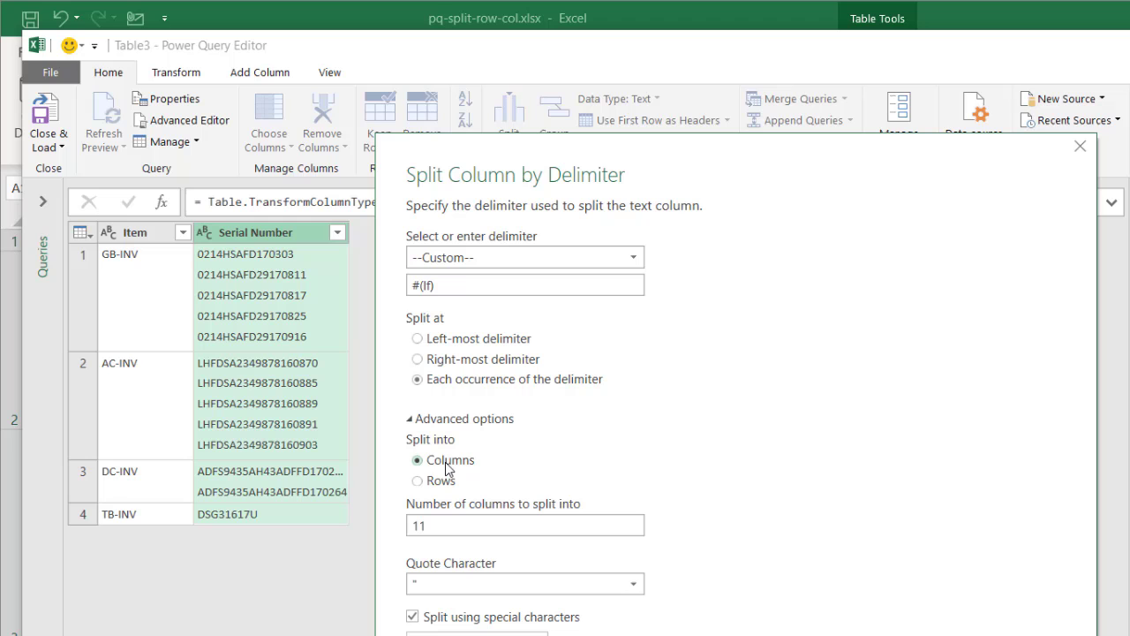
pyautogui.click(421, 482)
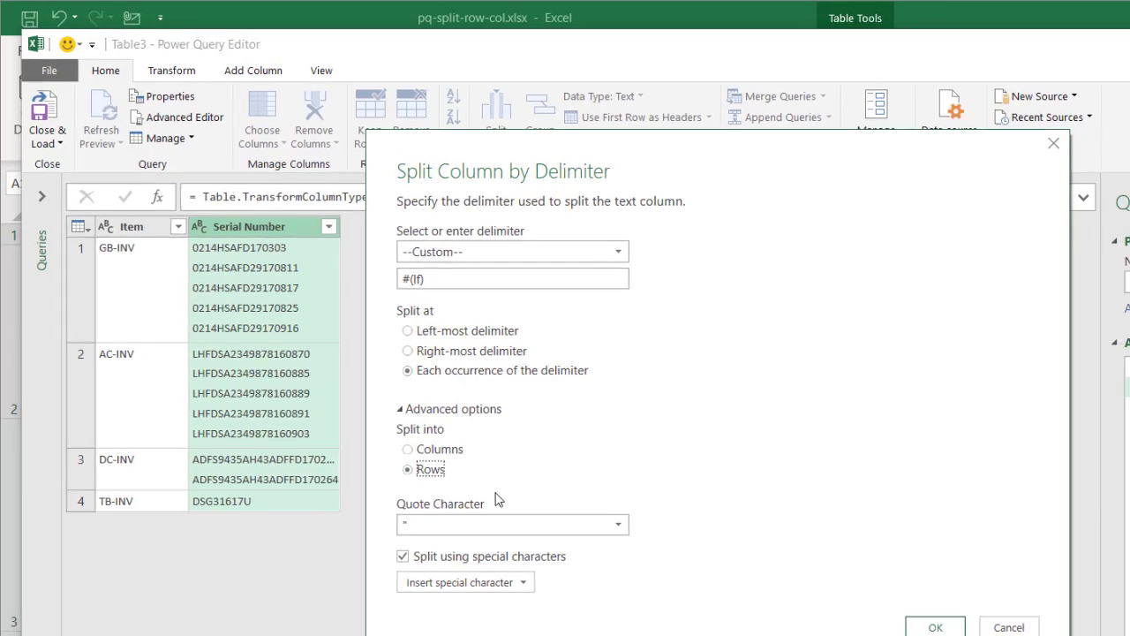
pyautogui.click(933, 629)
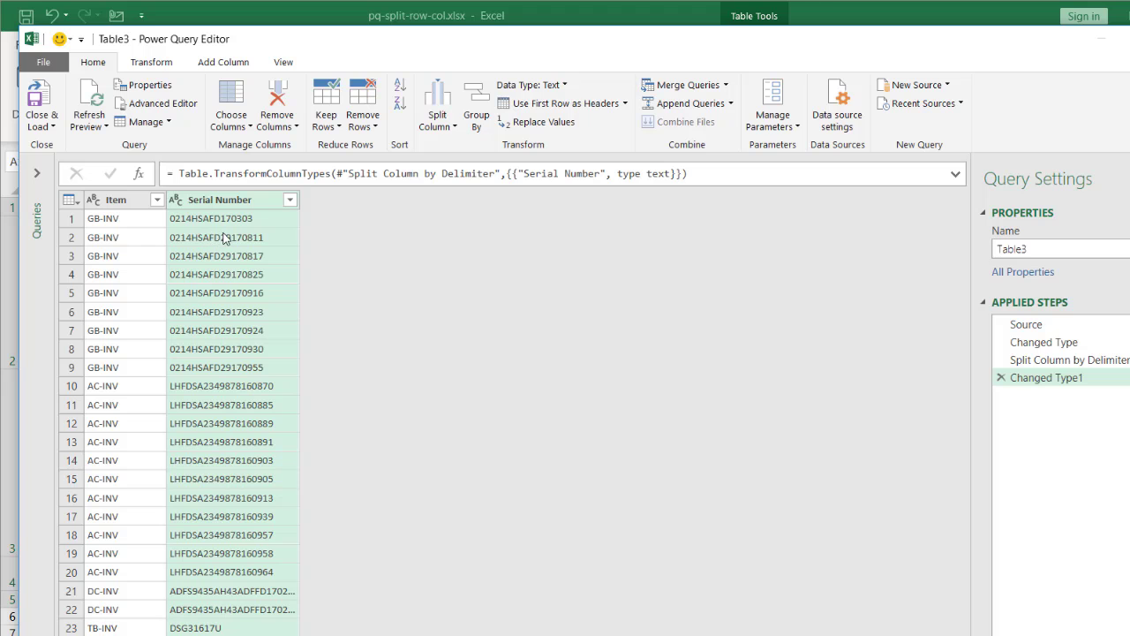
# Step: Close the query editor and load the split serial numbers as a table on a new worksheet
pyautogui.click(46, 129)
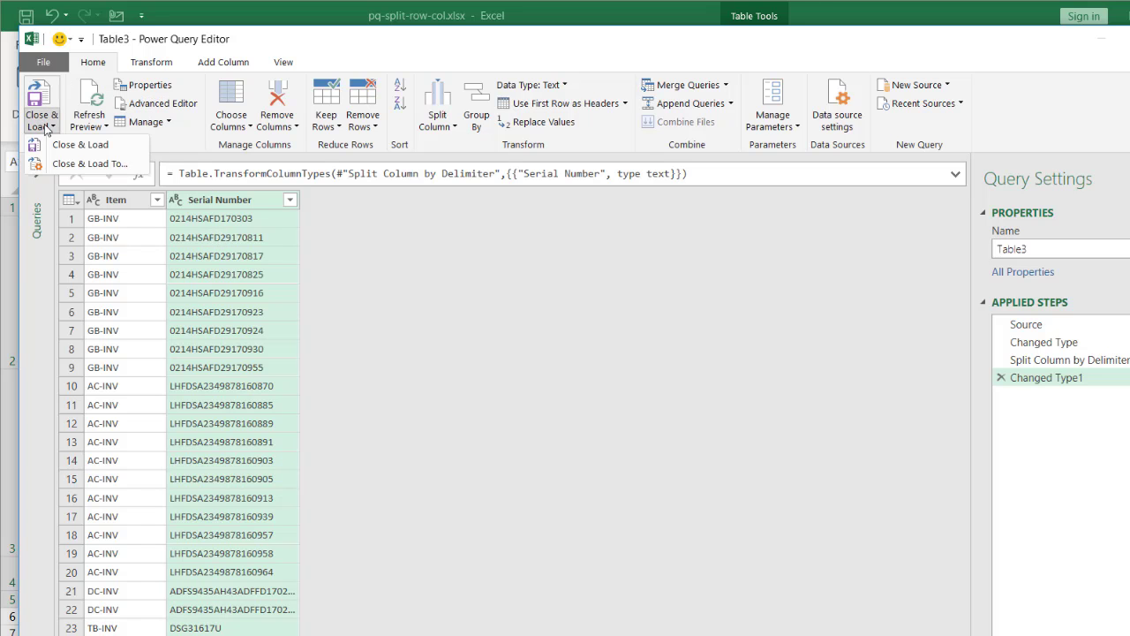
pyautogui.click(79, 164)
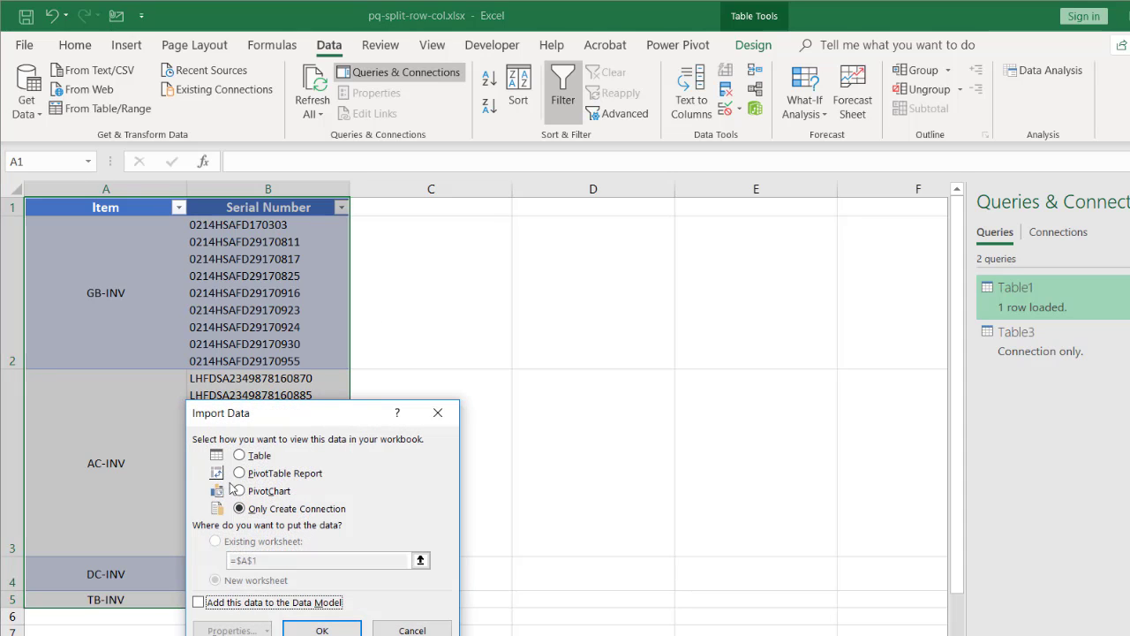
pyautogui.click(247, 457)
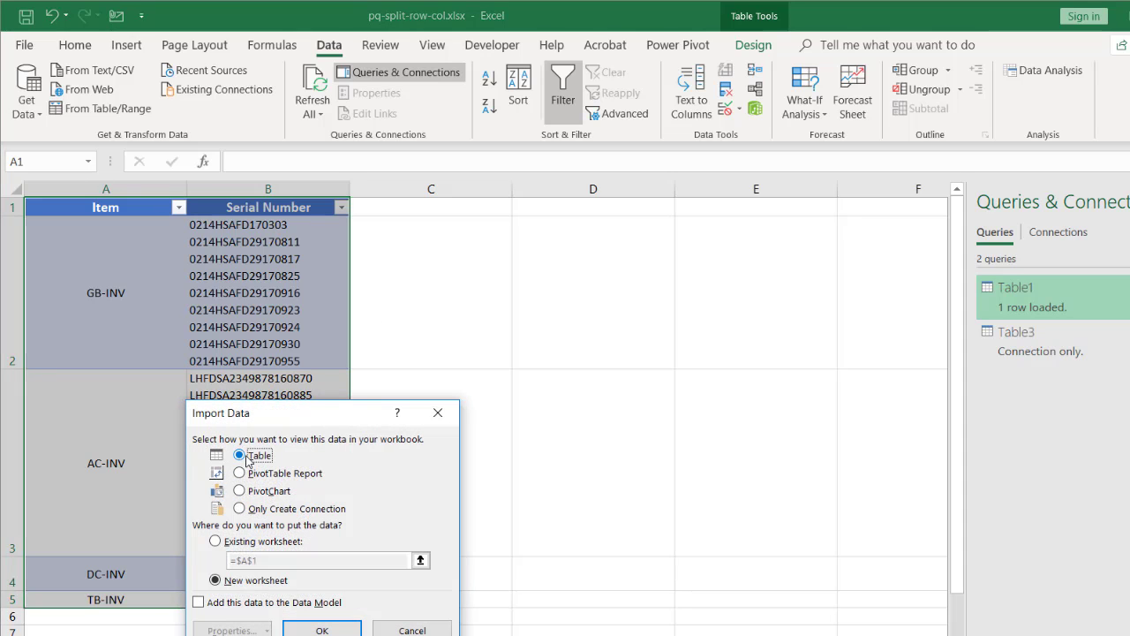
pyautogui.click(302, 629)
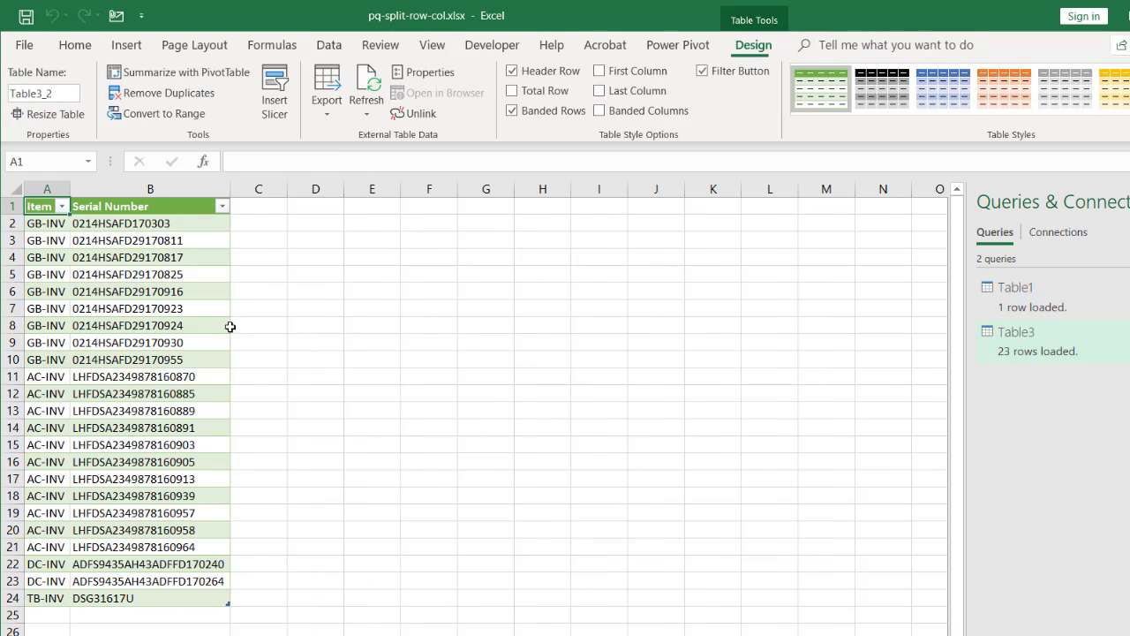